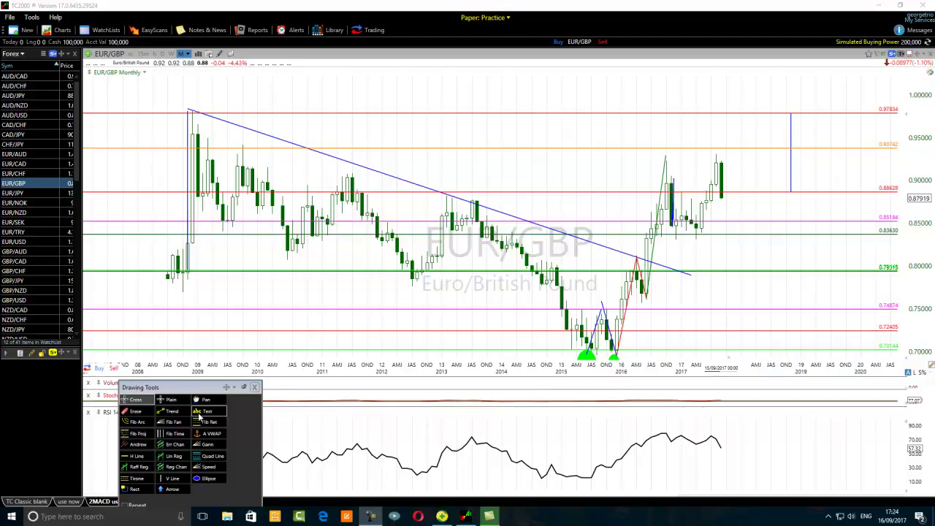
Add text label 1 at the early 2016 peak and text label 2 at the low that follows it
{"action": "left_click", "coordinate": [206, 411]}
{"action": "left_click", "coordinate": [627, 265]}
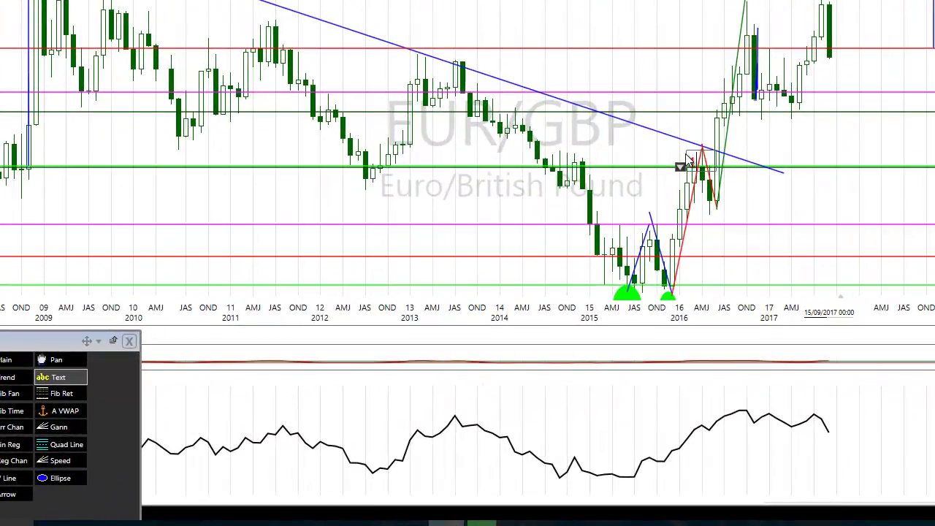
{"action": "left_click", "coordinate": [691, 156]}
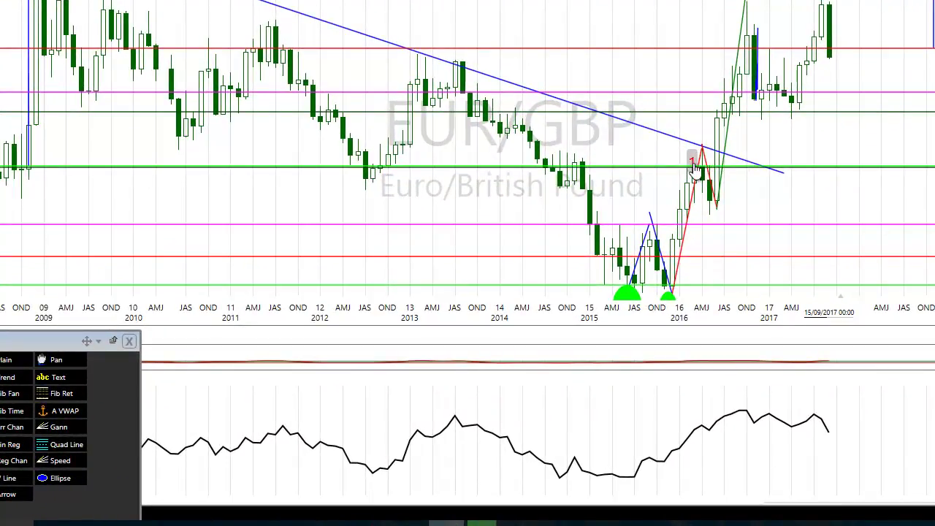
{"action": "type", "text": "1"}
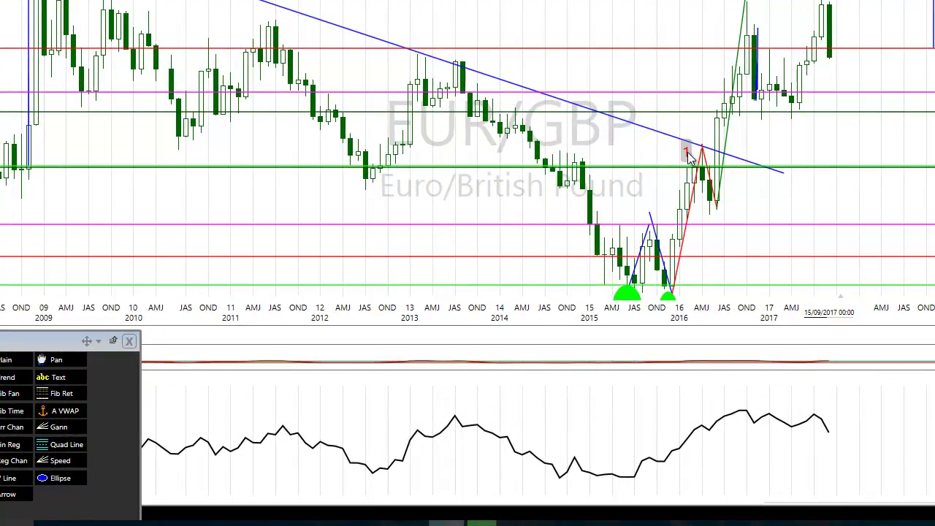
{"action": "key", "text": "Return"}
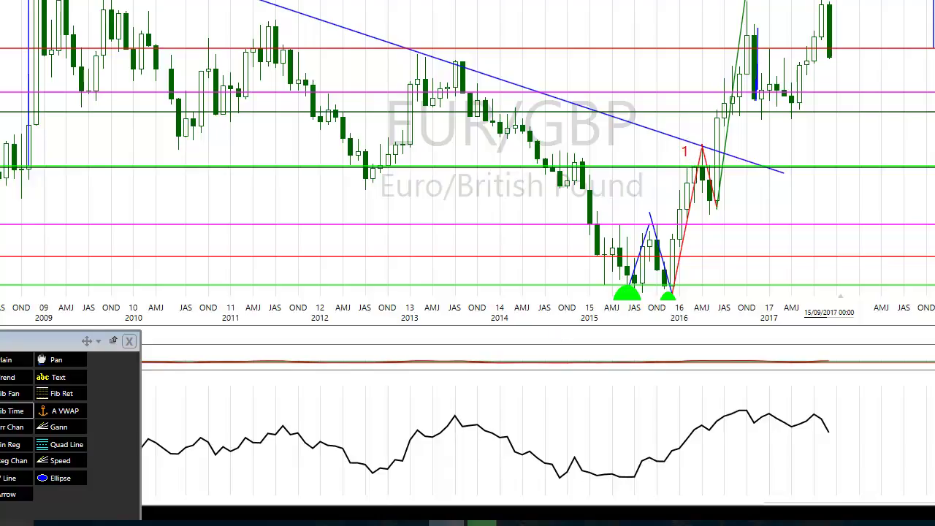
{"action": "left_click", "coordinate": [70, 376]}
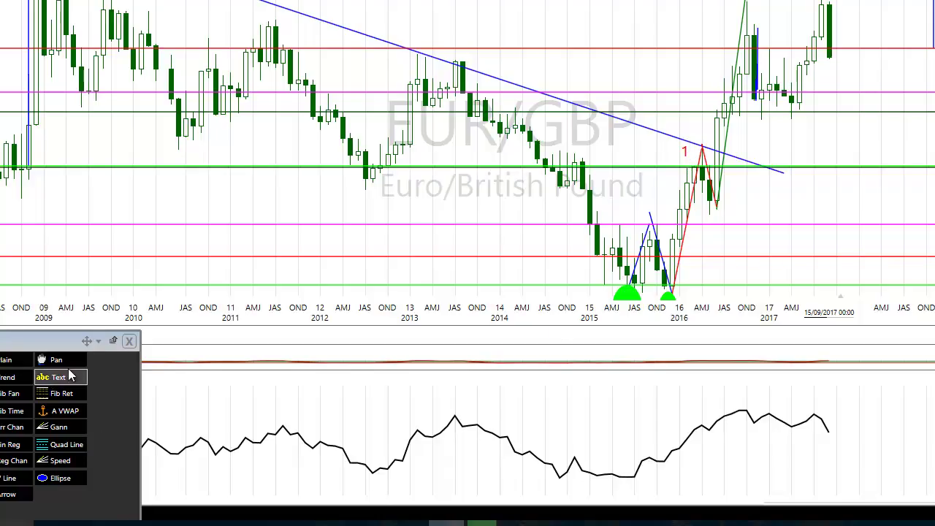
{"action": "left_click", "coordinate": [735, 212]}
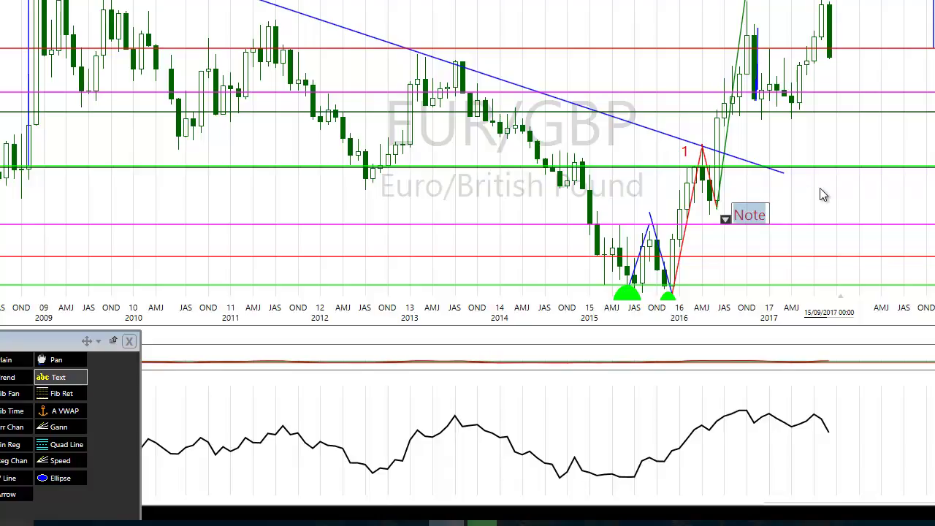
{"action": "type", "text": "2"}
{"action": "key", "text": "Return"}
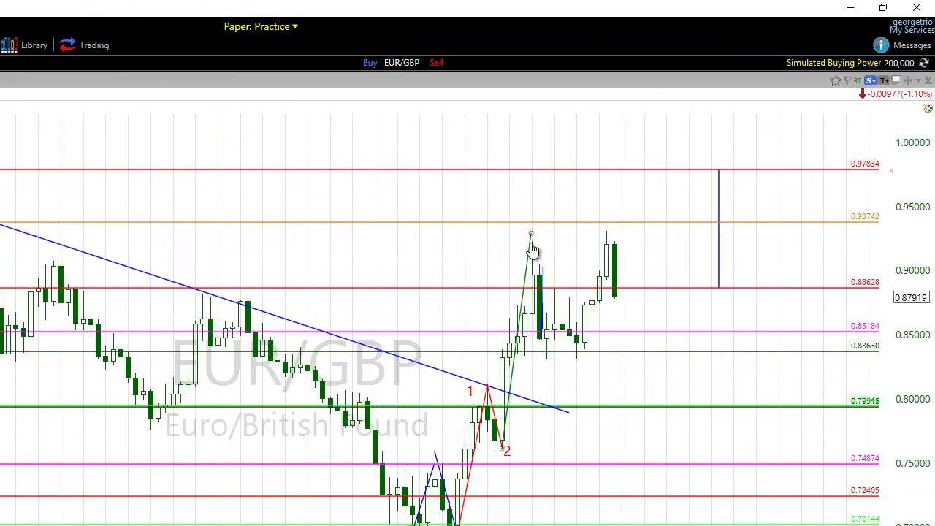
Add text label 3 beside the late 2016 peak and text label 4 below the 2017 low near the 0.83630 level
{"action": "left_click", "coordinate": [522, 249]}
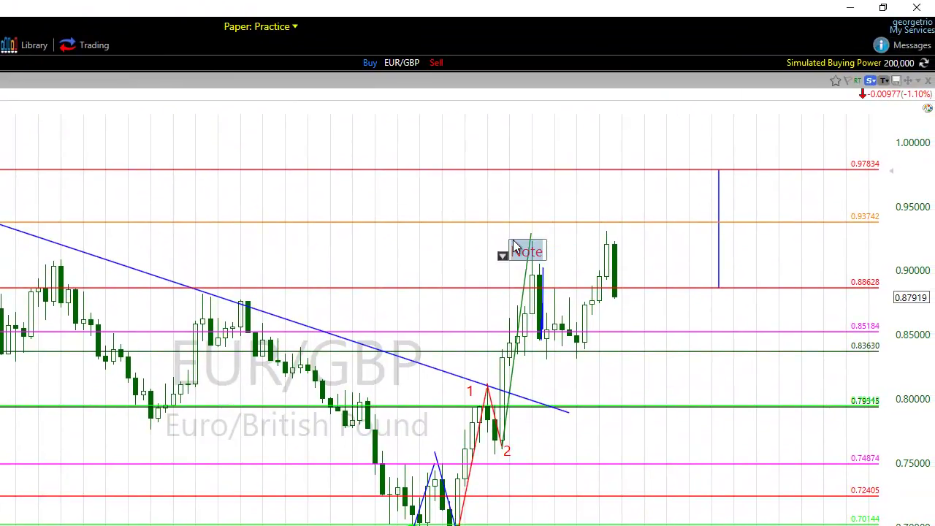
{"action": "type", "text": "3"}
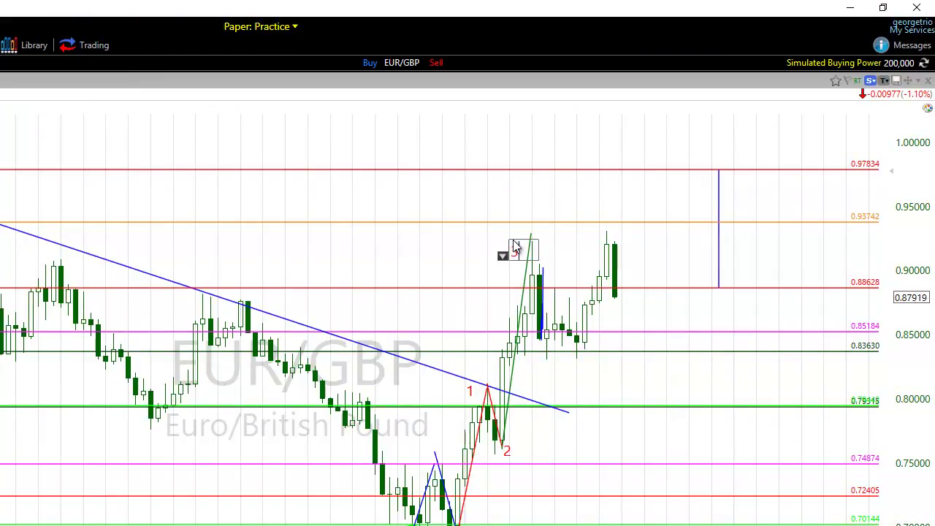
{"action": "left_click", "coordinate": [486, 257]}
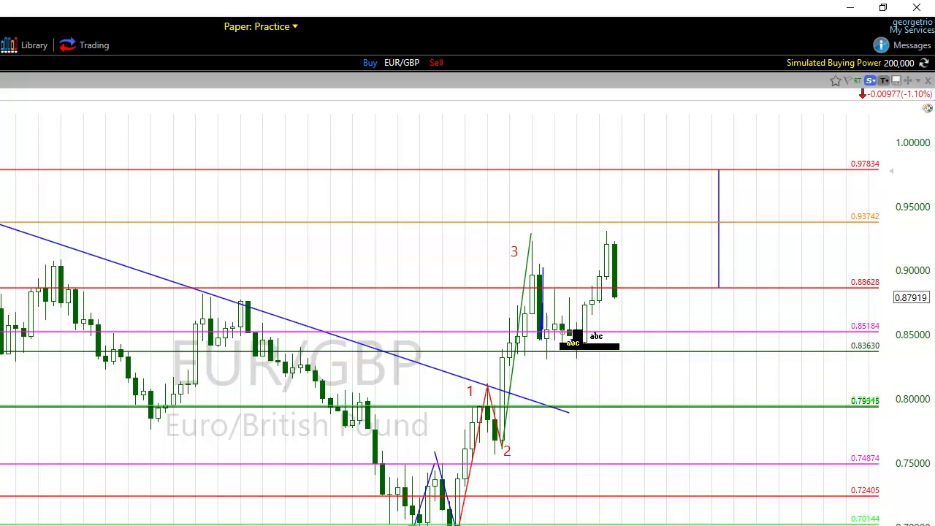
{"action": "left_click", "coordinate": [598, 343]}
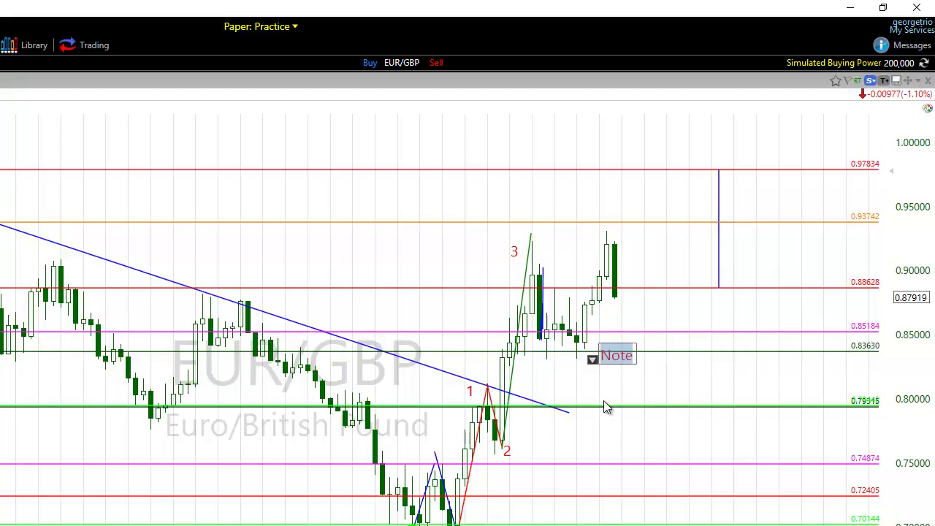
{"action": "type", "text": "4"}
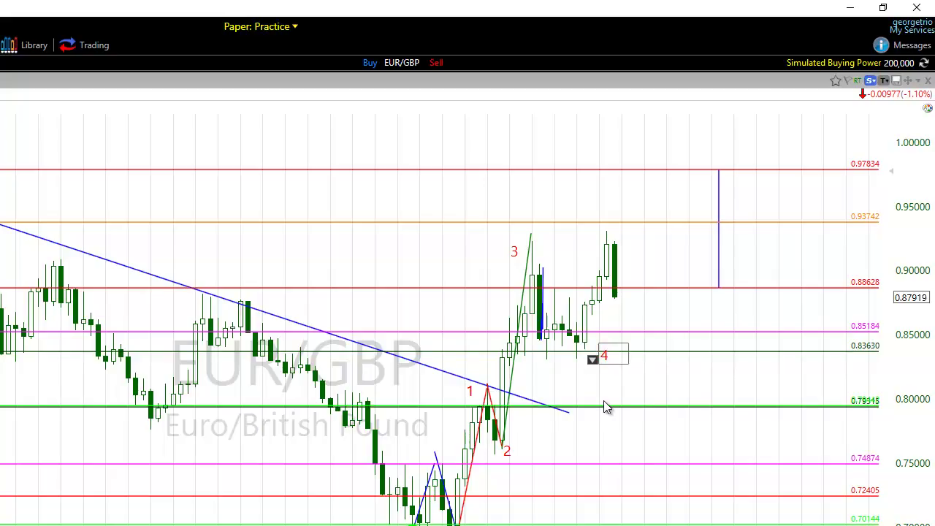
{"action": "left_click", "coordinate": [646, 371]}
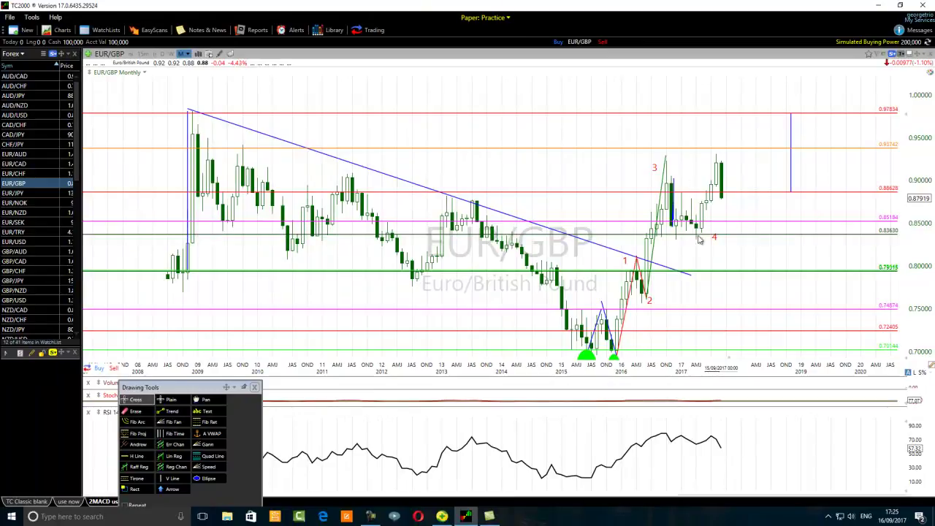
Add text label 5 near the 0.93742 level and place it directly above the latest candles' high
{"action": "left_click", "coordinate": [197, 412]}
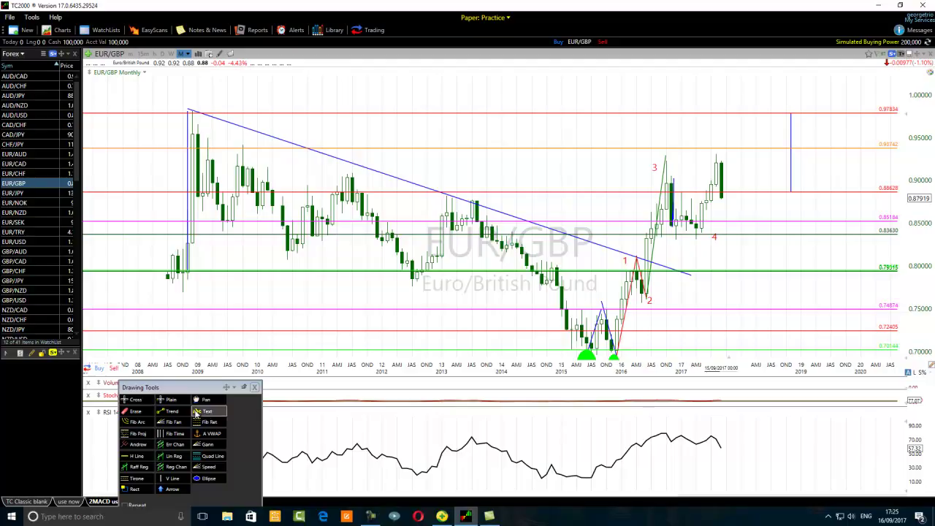
{"action": "left_click", "coordinate": [722, 143]}
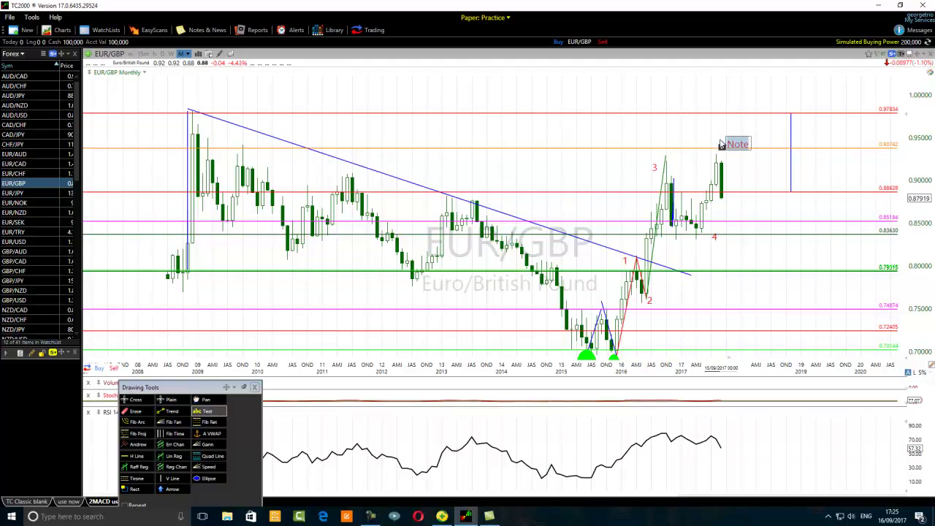
{"action": "type", "text": "5"}
{"action": "left_click", "coordinate": [759, 167]}
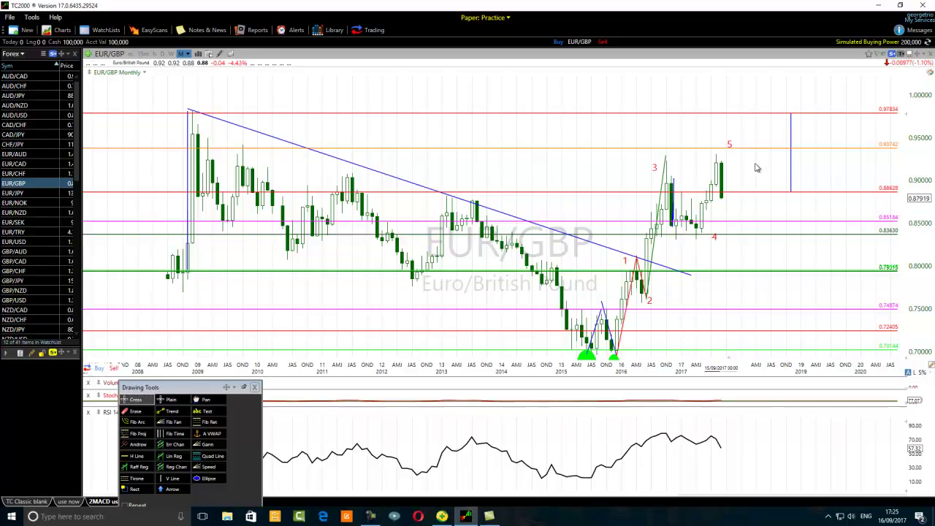
{"action": "left_click_drag", "start_coordinate": [729, 146], "coordinate": [718, 155]}
{"action": "mouse_move", "coordinate": [718, 156]}
Mark the 2008 peak at the start of the descending trend line with a green ellipse
{"action": "left_click", "coordinate": [197, 479]}
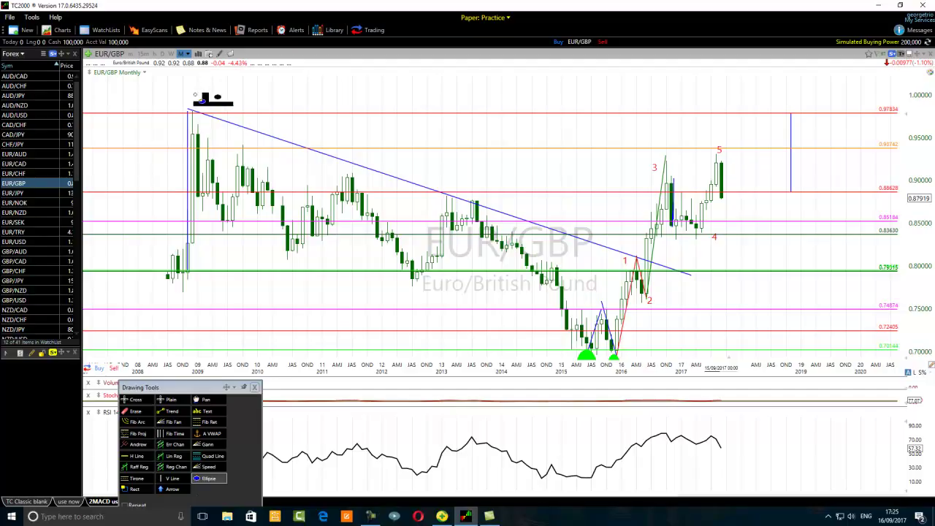
{"action": "left_click_drag", "start_coordinate": [207, 91], "coordinate": [174, 118]}
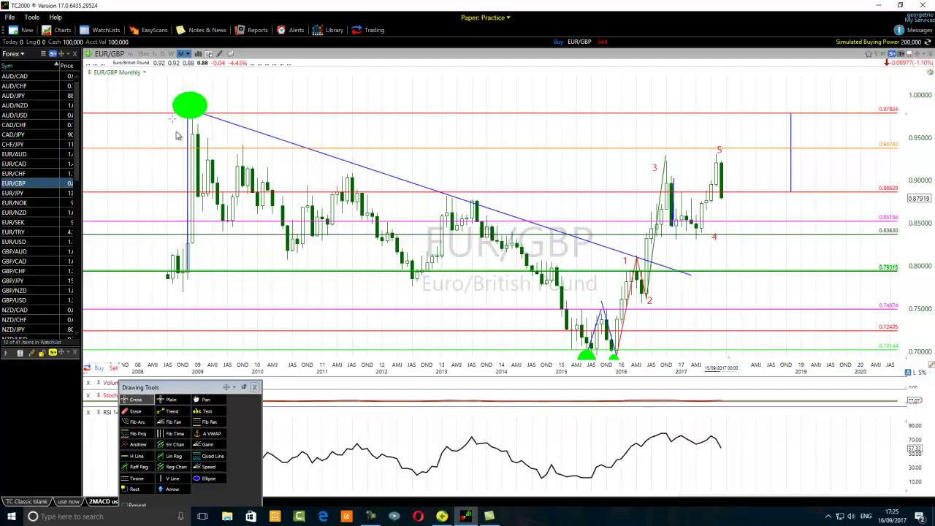
{"action": "left_click", "coordinate": [192, 114]}
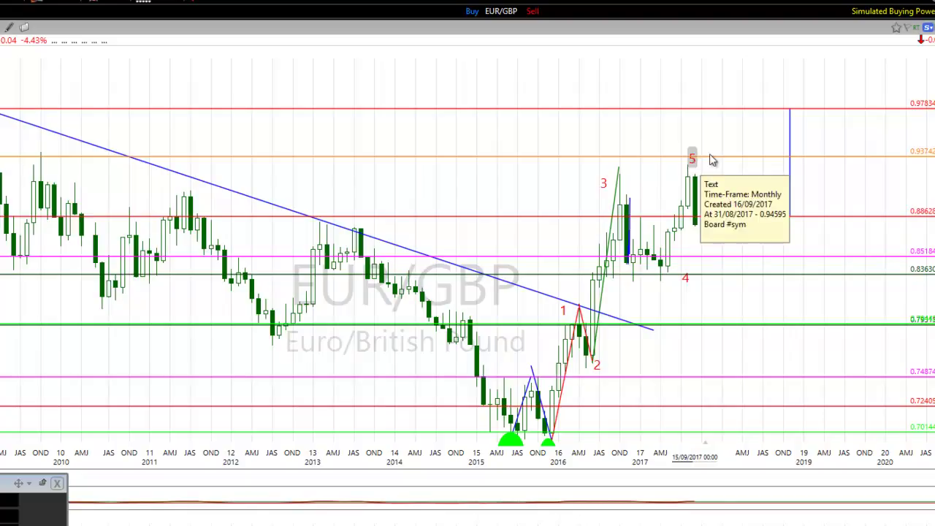
Draw a trend-line zigzag from peak 3 down to 4, up to about 0.92, down to the 0.83630 level, and up beyond 0.97834
{"action": "mouse_move", "coordinate": [694, 163]}
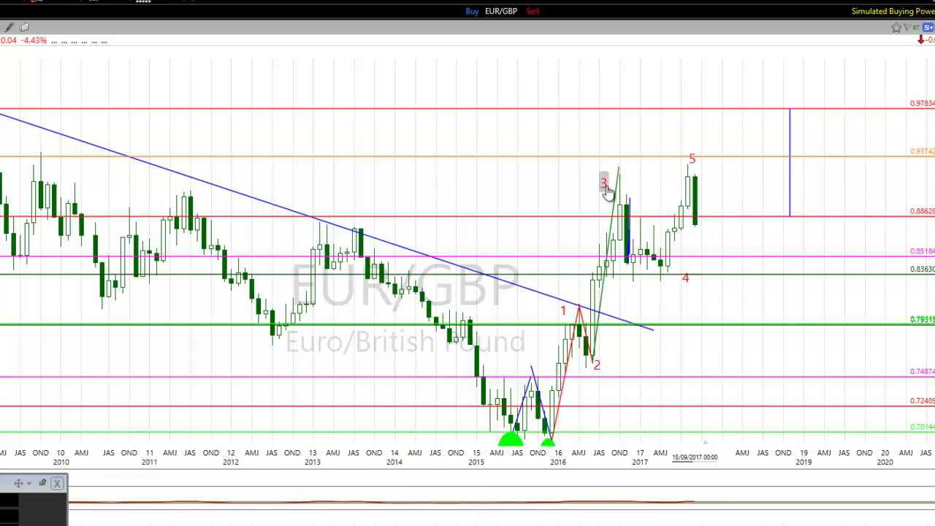
{"action": "left_click_drag", "start_coordinate": [620, 179], "coordinate": [673, 280]}
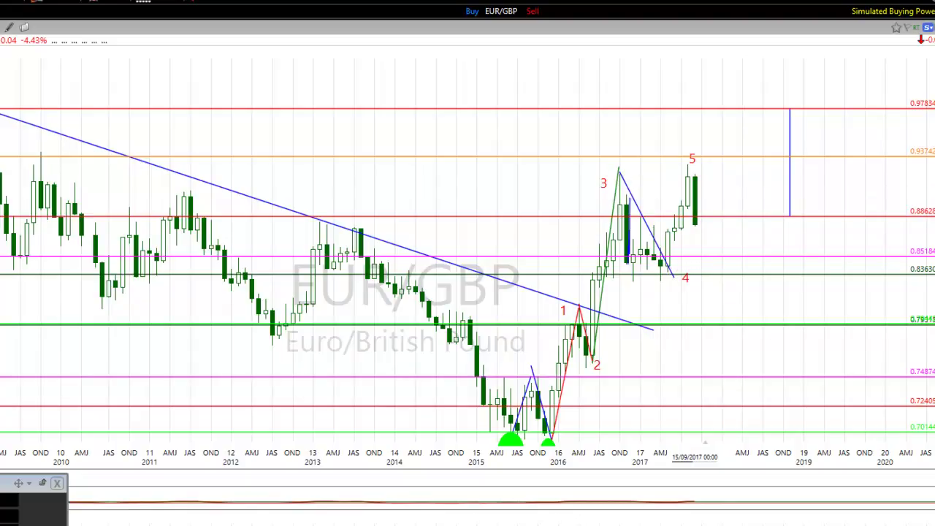
{"action": "left_click_drag", "start_coordinate": [673, 270], "coordinate": [728, 175]}
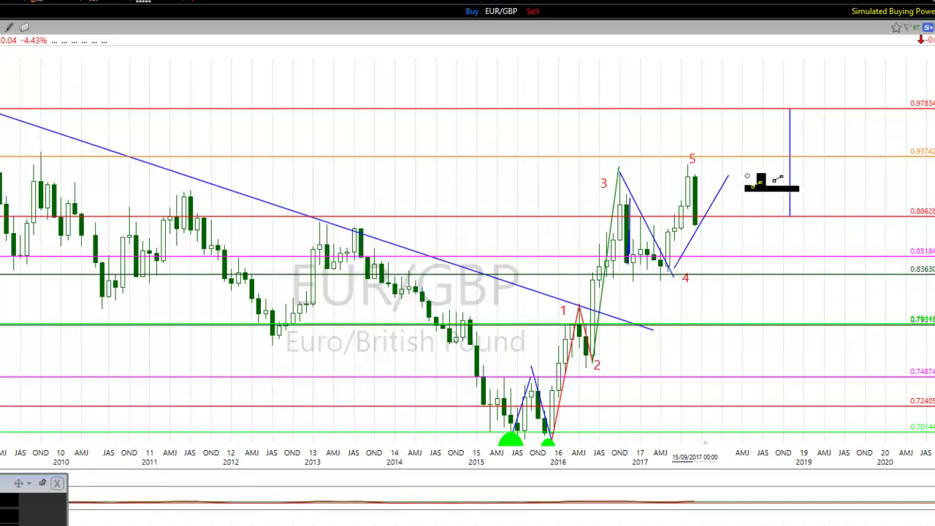
{"action": "left_click_drag", "start_coordinate": [725, 179], "coordinate": [890, 60]}
Move the short vertical measuring line from late 2018 to late 2013, above the descending trend line
{"action": "left_click_drag", "start_coordinate": [791, 144], "coordinate": [370, 123]}
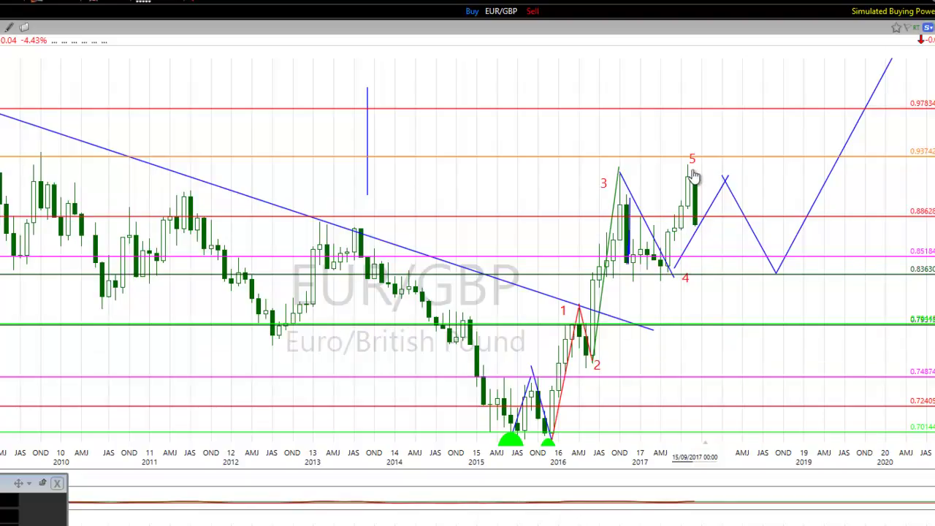
{"action": "mouse_move", "coordinate": [693, 162]}
{"action": "mouse_move", "coordinate": [689, 255]}
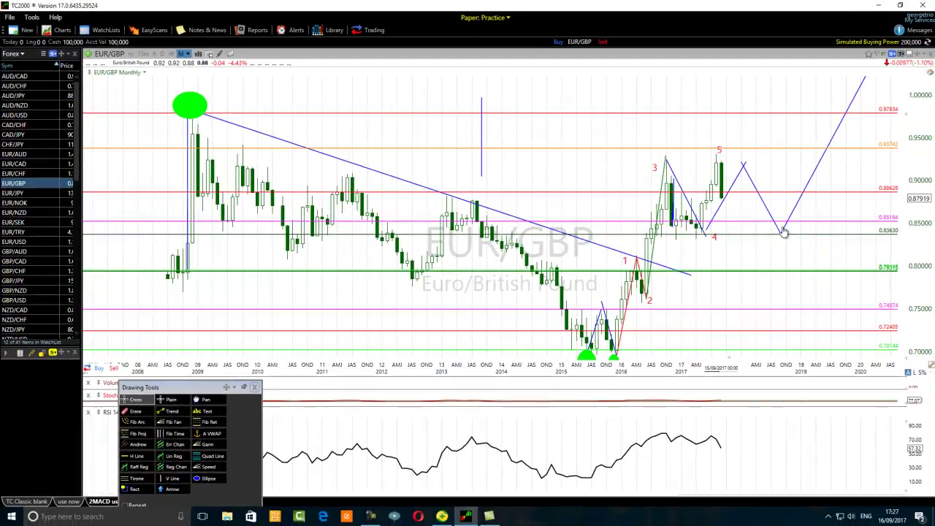
{"action": "scroll", "coordinate": [731, 175], "scroll_direction": "up", "scroll_amount": 2}
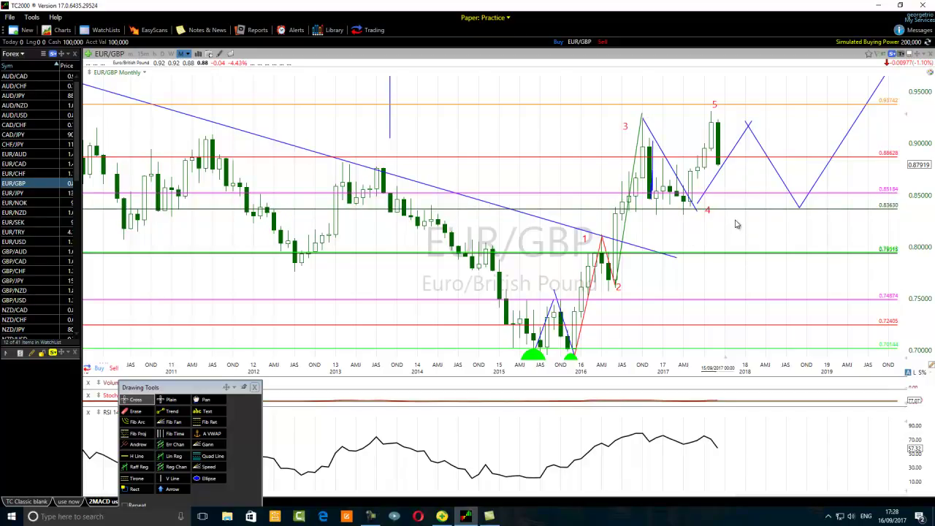
{"action": "scroll", "coordinate": [617, 246], "scroll_direction": "down", "scroll_amount": 2}
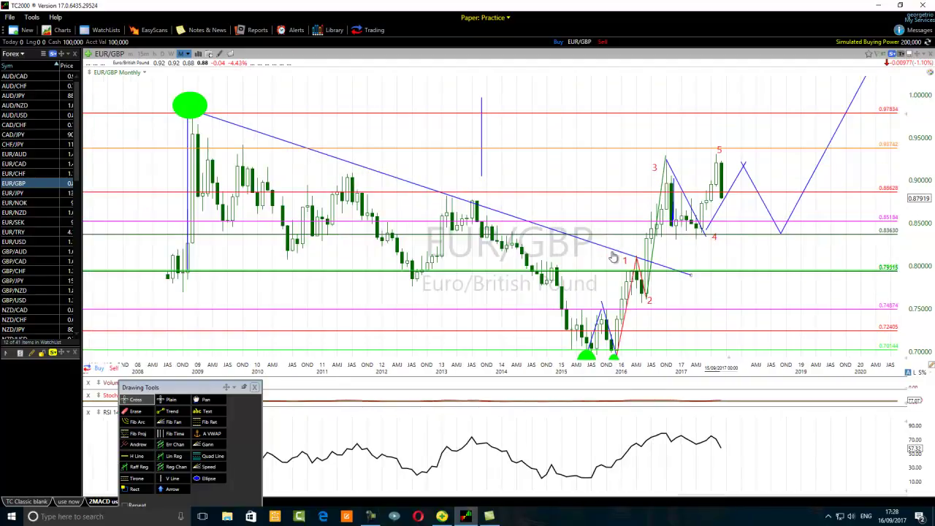
{"action": "mouse_move", "coordinate": [614, 257]}
Project the tall vertical line of the 2008 rise down from the 0.79315 level in 2012, and return it to the rise
{"action": "scroll", "coordinate": [446, 150], "scroll_direction": "down", "scroll_amount": 2}
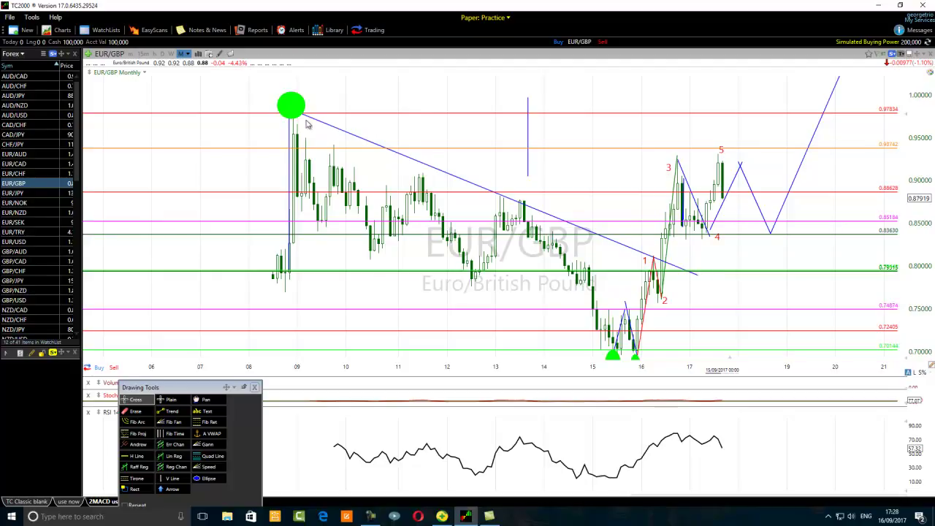
{"action": "mouse_move", "coordinate": [290, 233]}
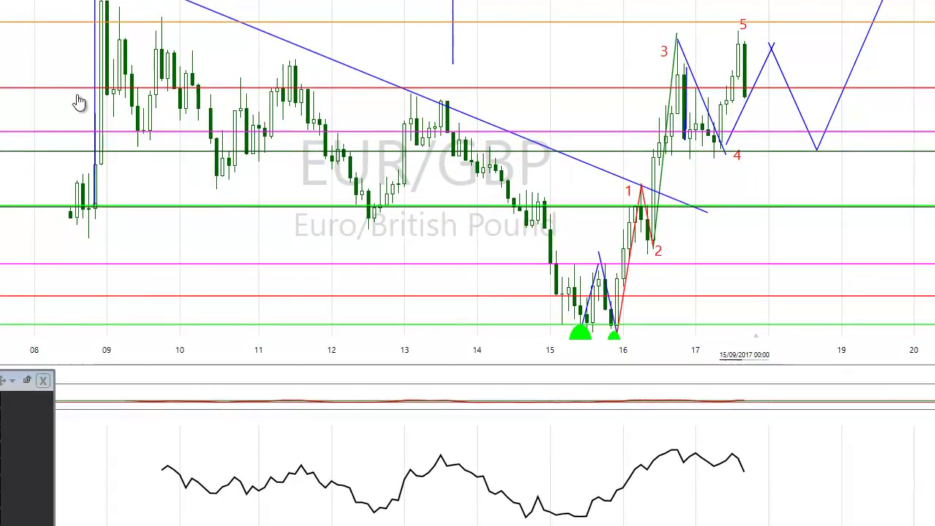
{"action": "left_click_drag", "start_coordinate": [94, 89], "coordinate": [358, 343]}
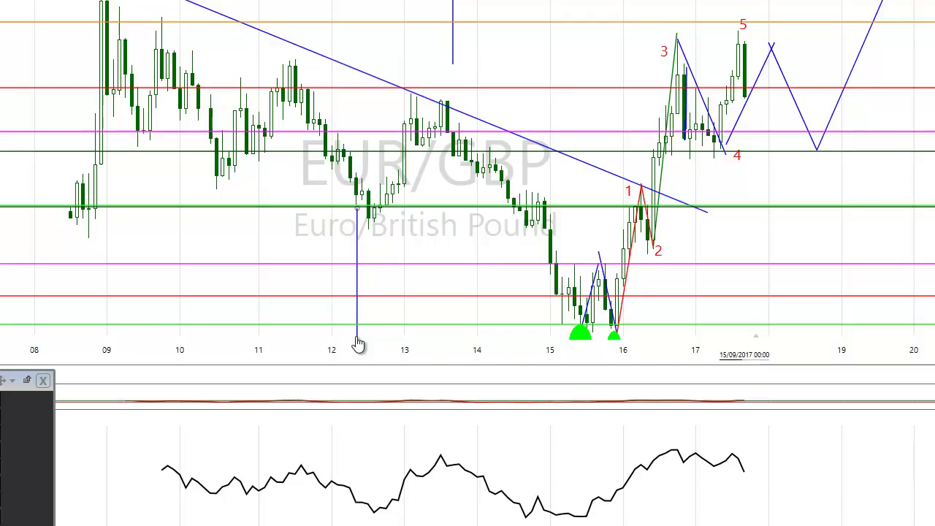
{"action": "mouse_move", "coordinate": [358, 343]}
{"action": "left_mouse_down"}
{"action": "mouse_move", "coordinate": [88, 114]}
{"action": "mouse_move", "coordinate": [104, 96]}
{"action": "mouse_move", "coordinate": [88, 98]}
{"action": "mouse_move", "coordinate": [95, 101]}
{"action": "left_mouse_up"}
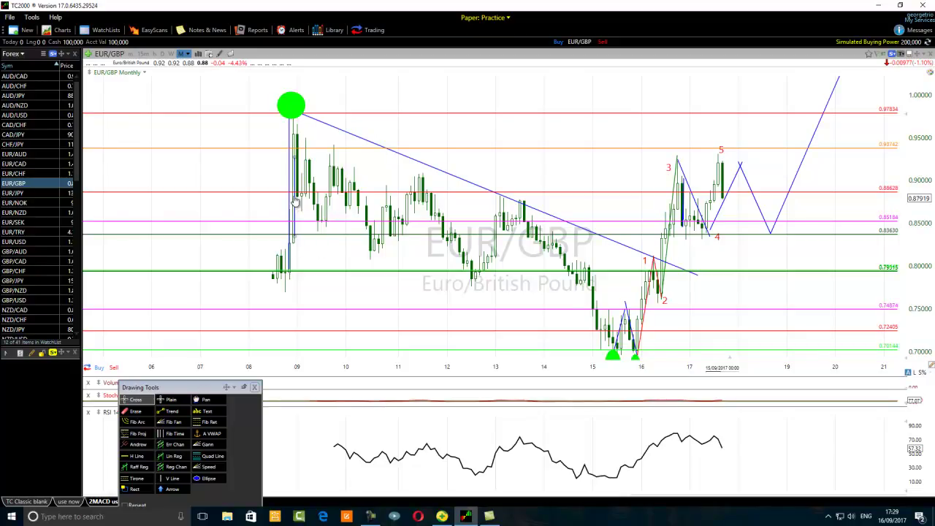
Place the short vertical measuring line at early 2015, running from the 0.79315 level down to the 0.70144 level
{"action": "left_click_drag", "start_coordinate": [294, 201], "coordinate": [597, 317]}
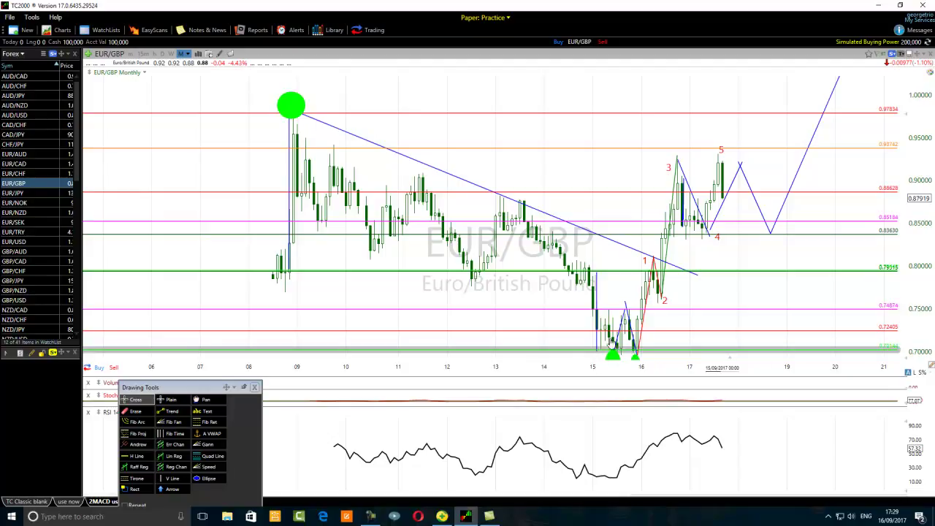
{"action": "mouse_move", "coordinate": [637, 357]}
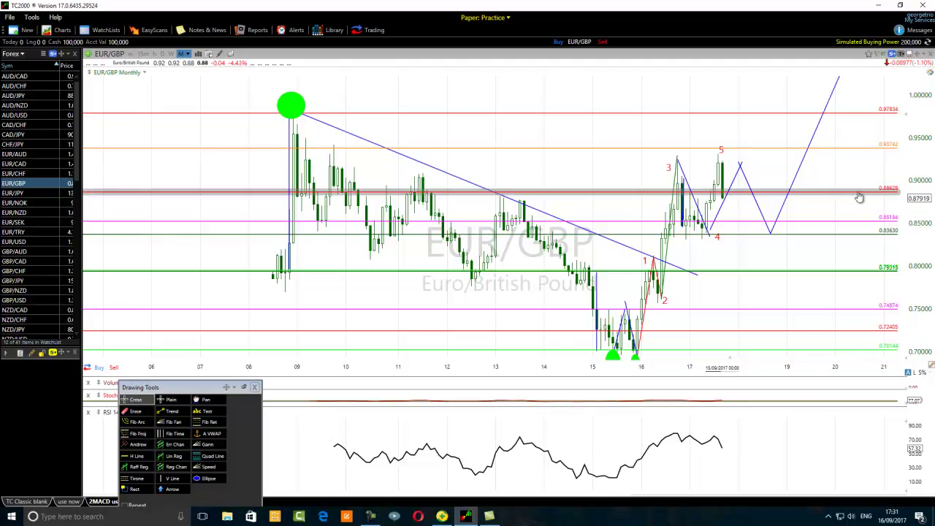
{"action": "mouse_move", "coordinate": [879, 195]}
{"action": "mouse_move", "coordinate": [723, 195]}
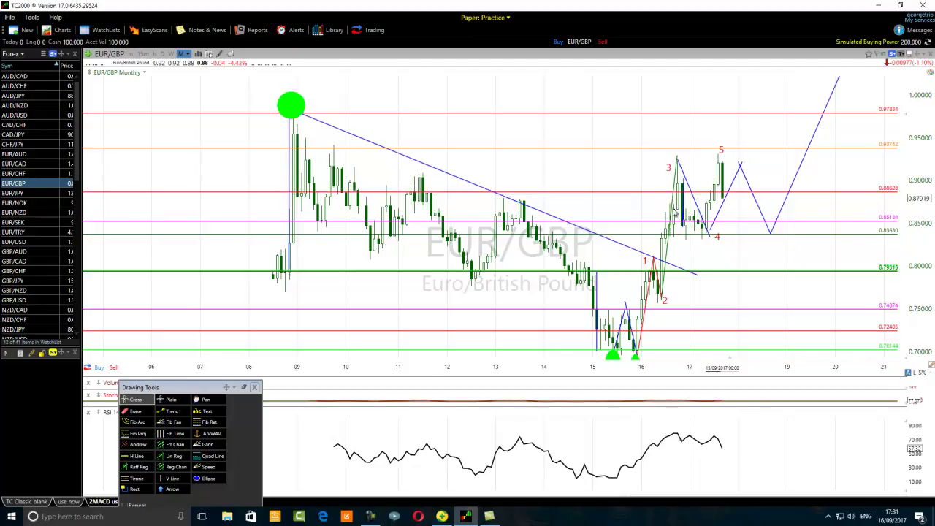
{"action": "mouse_move", "coordinate": [678, 196]}
{"action": "mouse_move", "coordinate": [723, 154]}
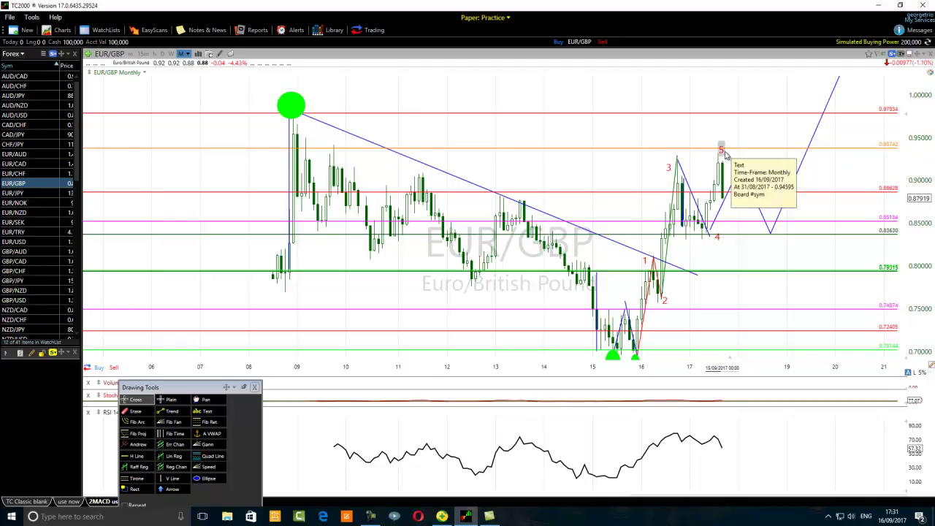
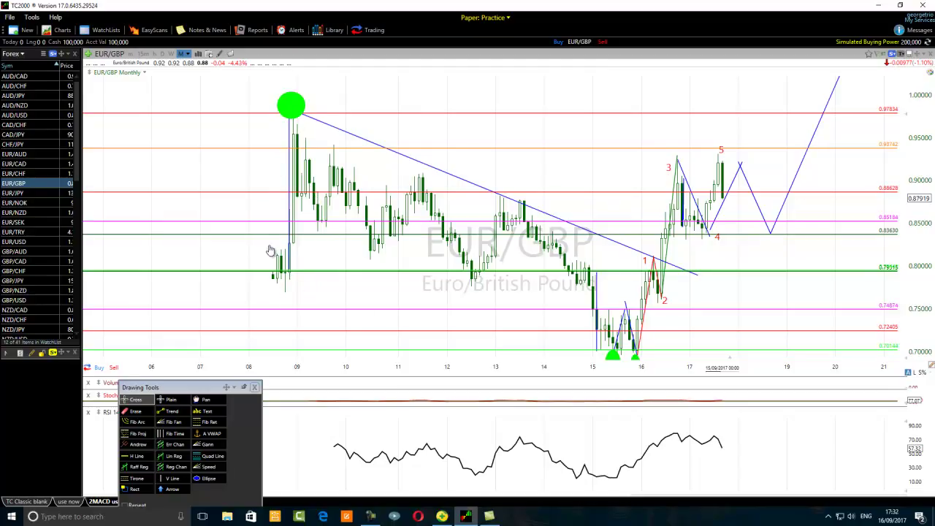
{"action": "mouse_move", "coordinate": [453, 337]}
{"action": "mouse_move", "coordinate": [393, 336]}
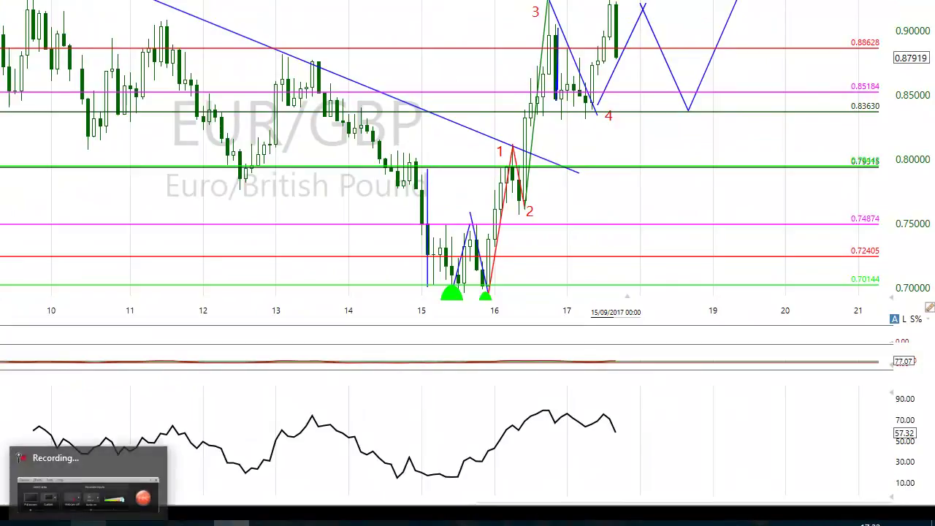
{"action": "left_click", "coordinate": [87, 522]}
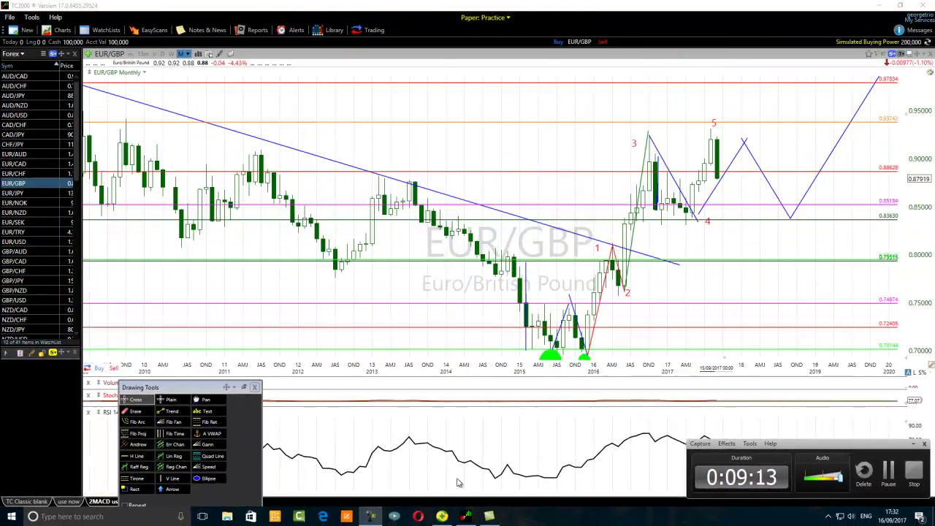
Draw a rising trend line from the low at the start of wave 1 past low 4 to about 0.97
{"action": "left_click", "coordinate": [168, 411]}
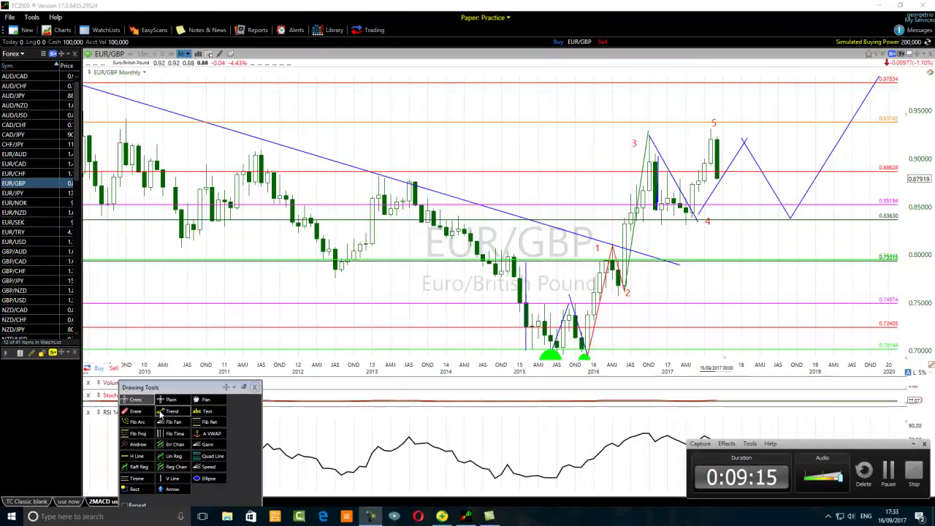
{"action": "mouse_move", "coordinate": [587, 350]}
{"action": "left_mouse_down"}
{"action": "mouse_move", "coordinate": [746, 141]}
{"action": "mouse_move", "coordinate": [819, 83]}
{"action": "mouse_move", "coordinate": [796, 89]}
{"action": "left_mouse_up"}
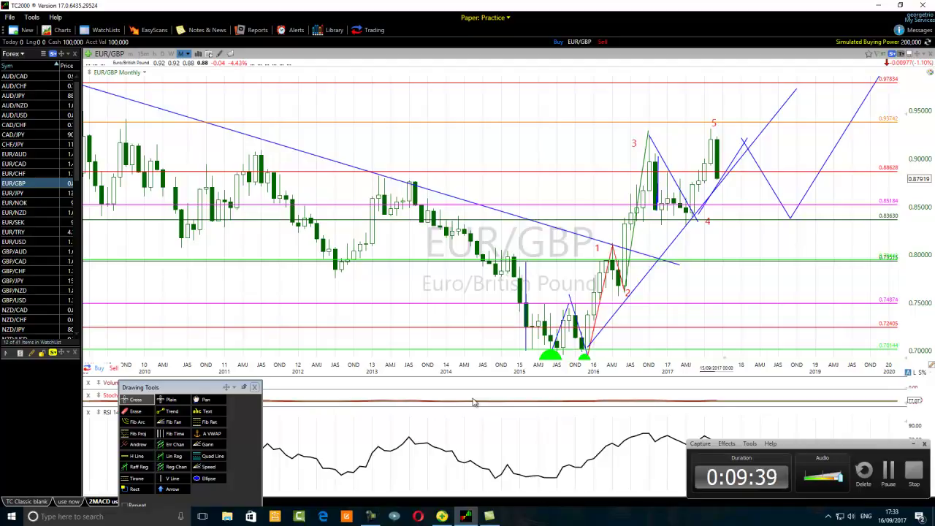
{"action": "scroll", "coordinate": [419, 311], "scroll_direction": "down", "scroll_amount": 2}
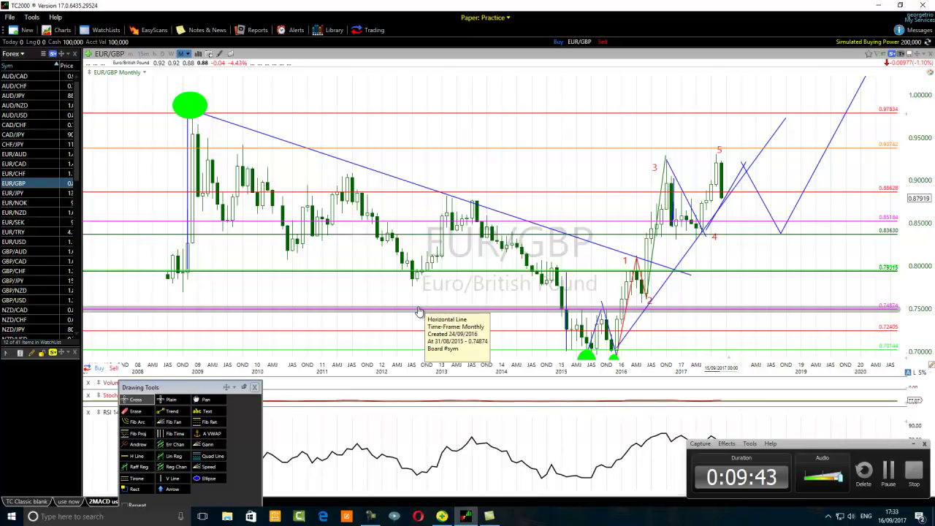